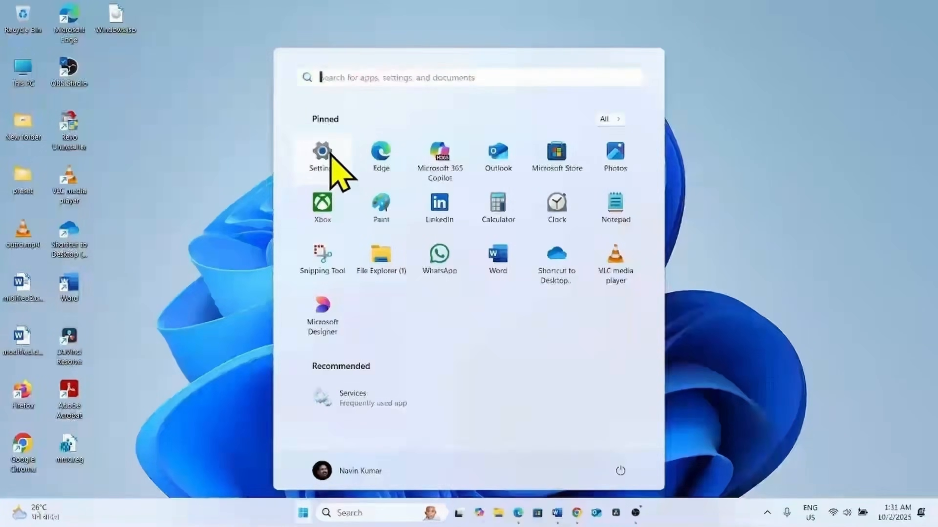
- Open the Windows Settings app from the pinned apps
click(324, 153)
click(90, 369)
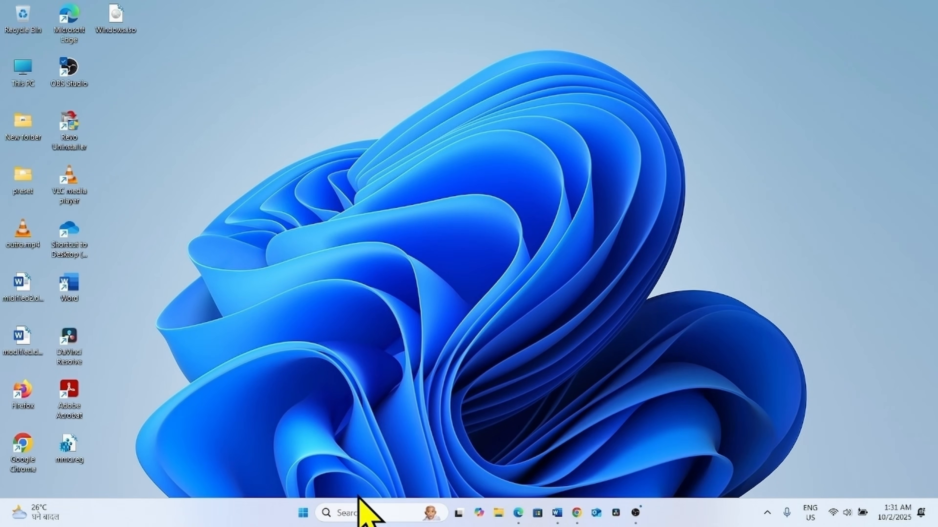
- Search Windows for gpedit.msc and open the Local Group Policy Editor in a maximized window
click(346, 512)
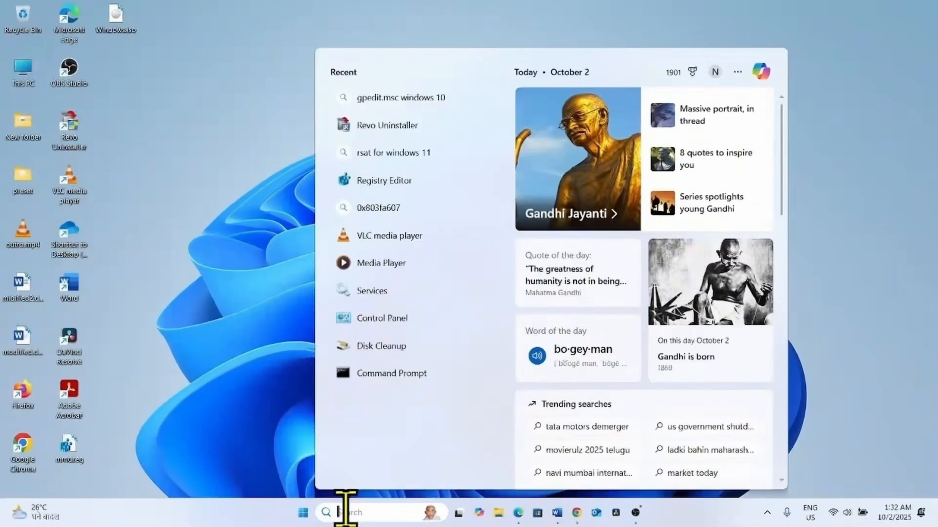
text(gpedi)
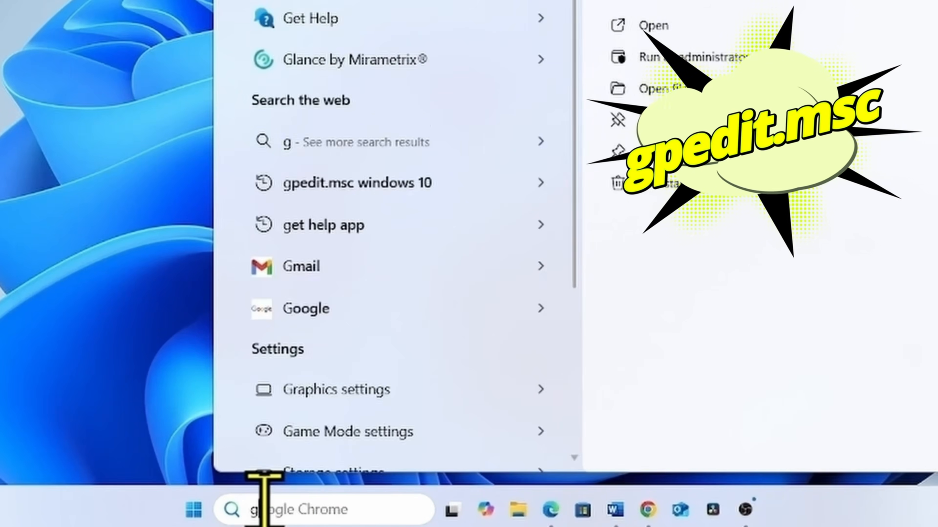
text(t.msc)
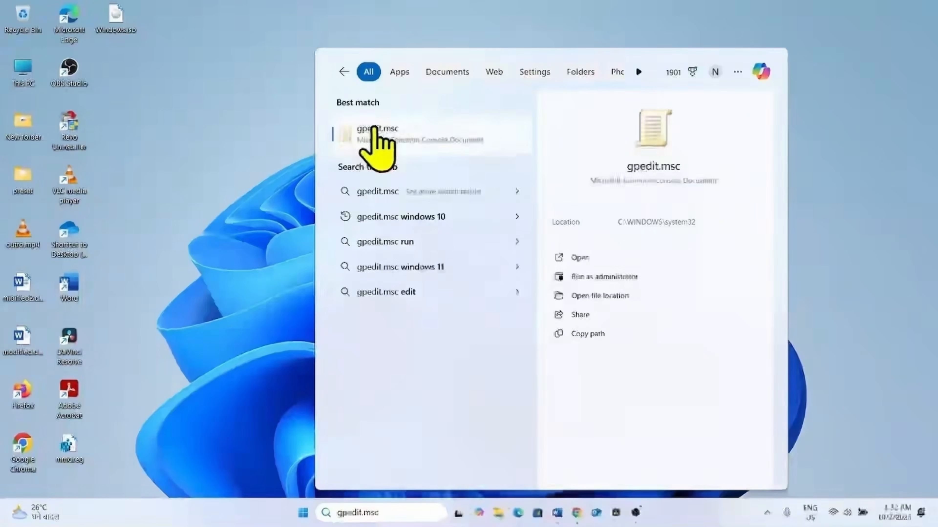
click(376, 142)
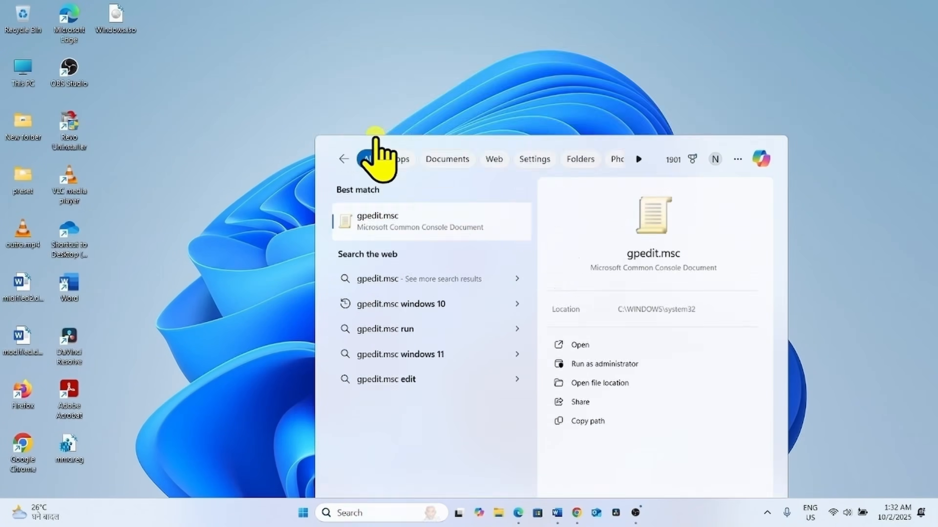
click(513, 103)
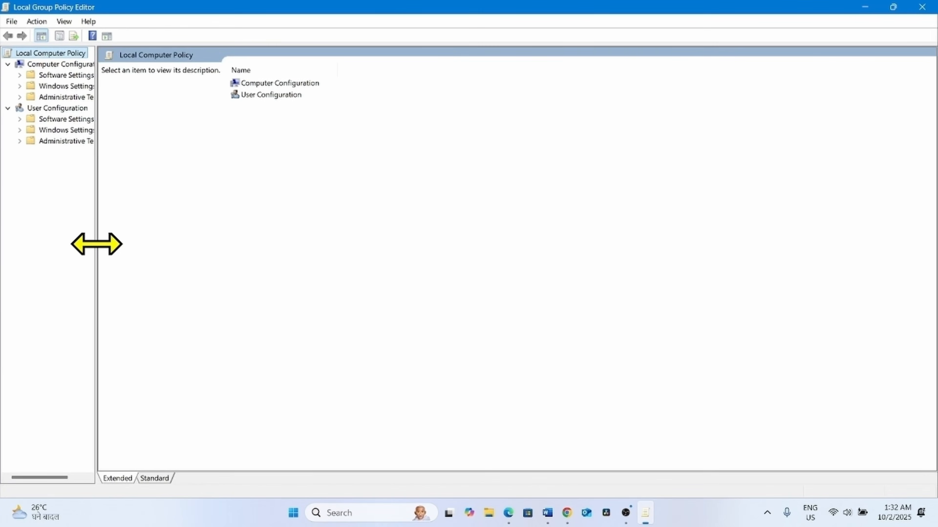
- Widen the policy tree and expand Computer Configuration > Administrative Templates > Windows Components > Windows Update
drag(97, 245, 207, 245)
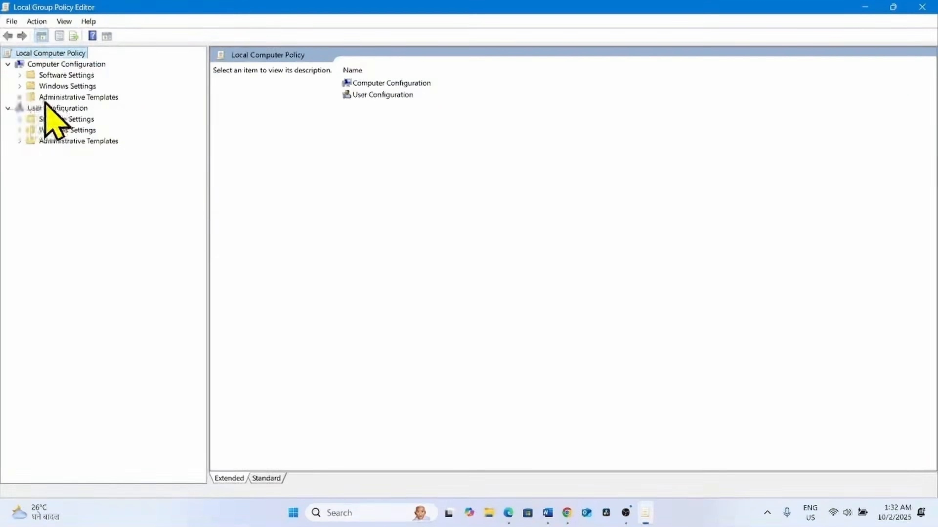
click(20, 96)
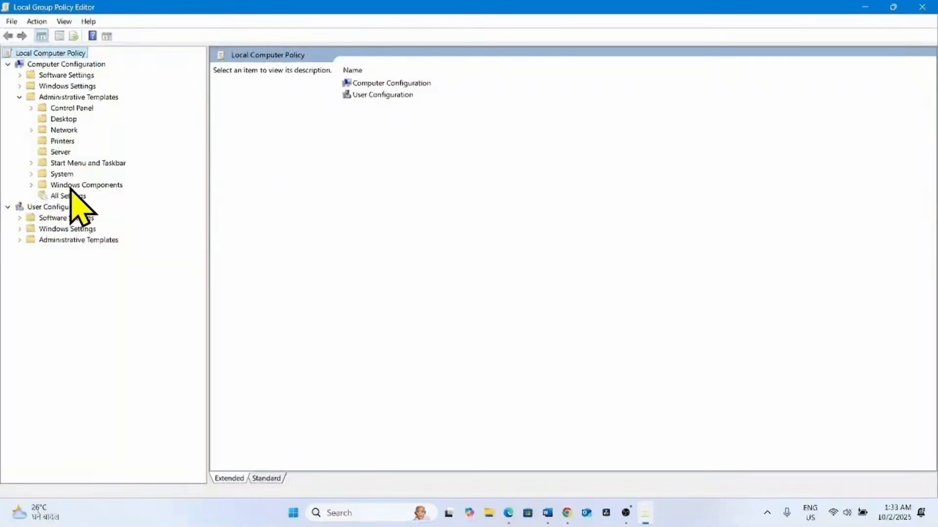
click(31, 185)
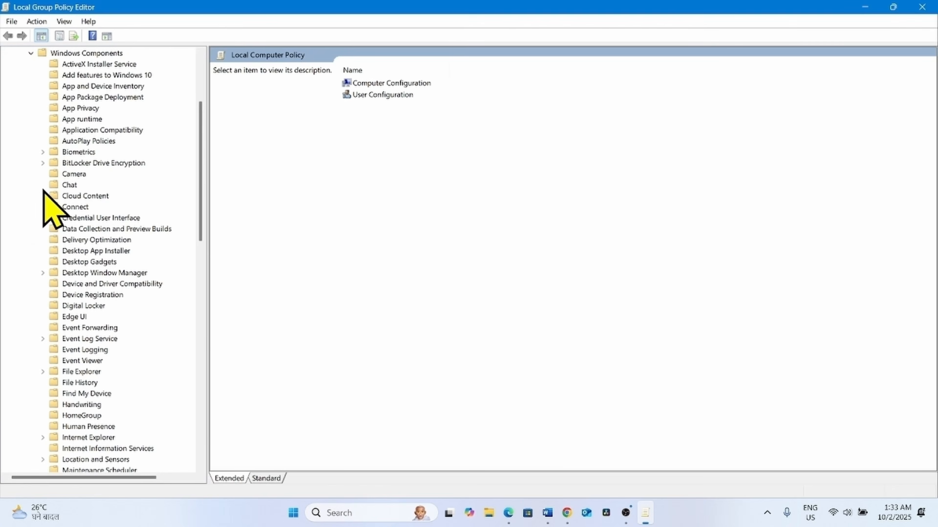
scroll(155, 341, down, 20)
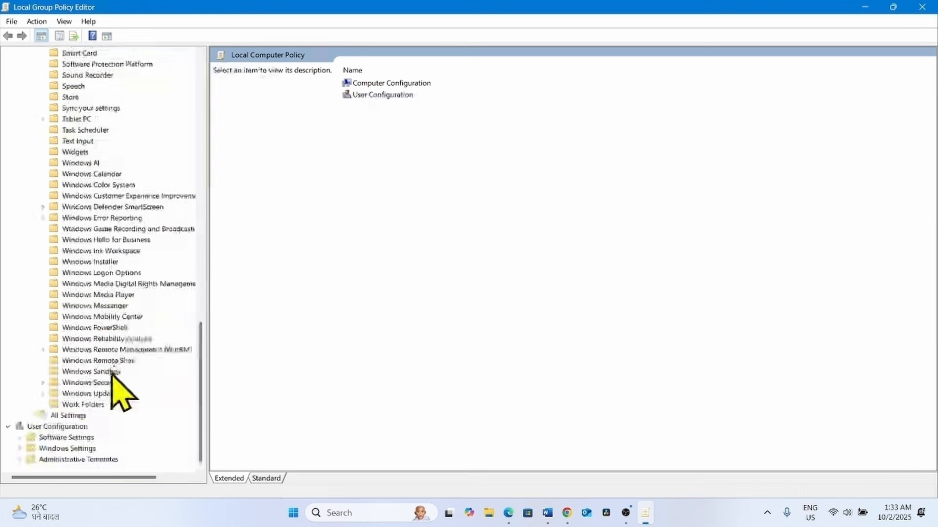
click(64, 394)
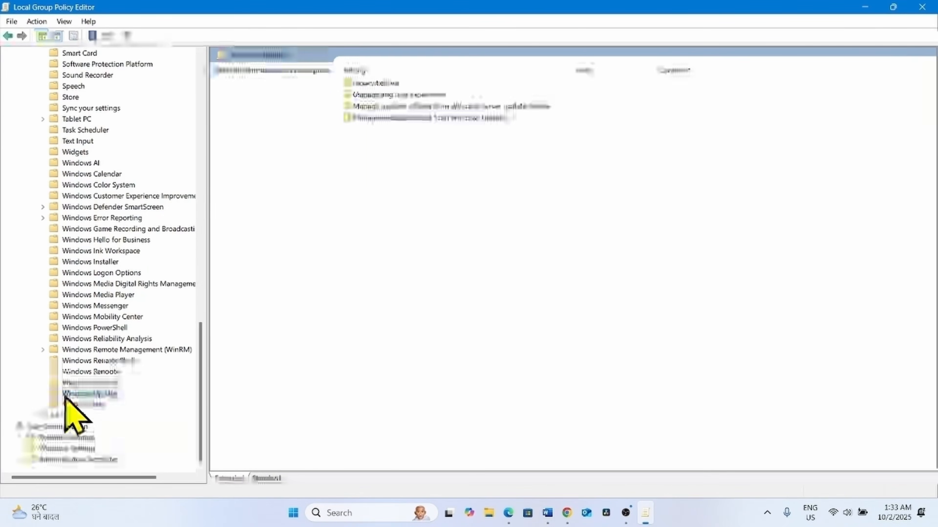
click(43, 393)
- Widen the tree to show full folder names and display the policies in "Manage updates offered from Windows Update"
scroll(129, 397, down, 1)
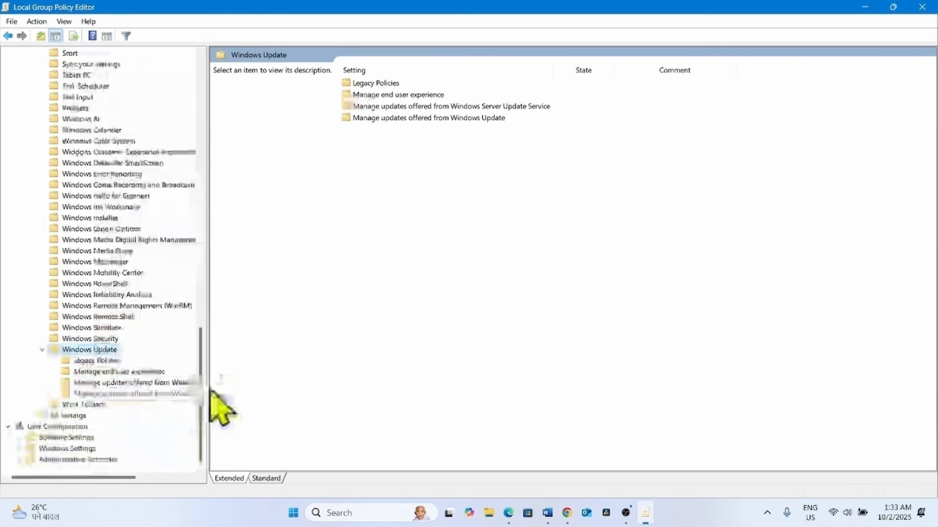
drag(208, 384, 298, 365)
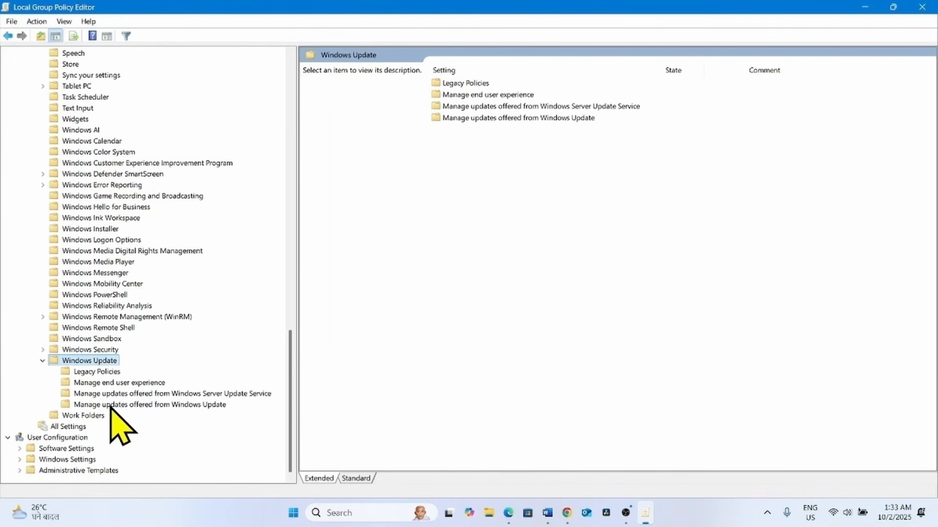
click(181, 405)
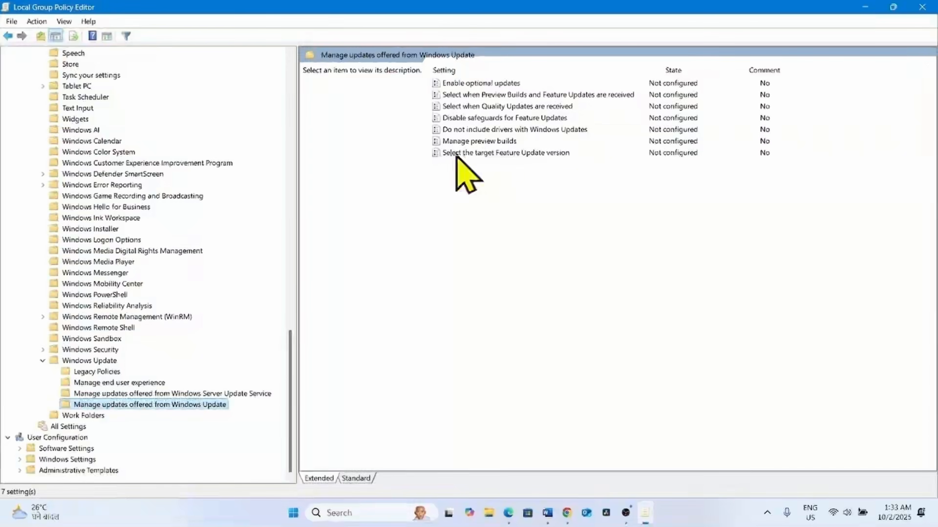
- Edit the "Select the target Feature Update version" policy and set it to Enabled
right_click(559, 156)
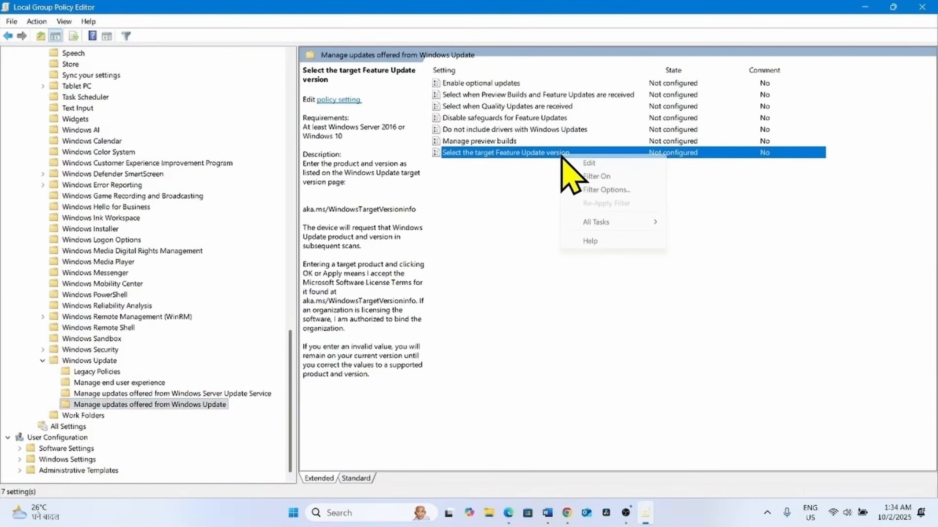
click(585, 163)
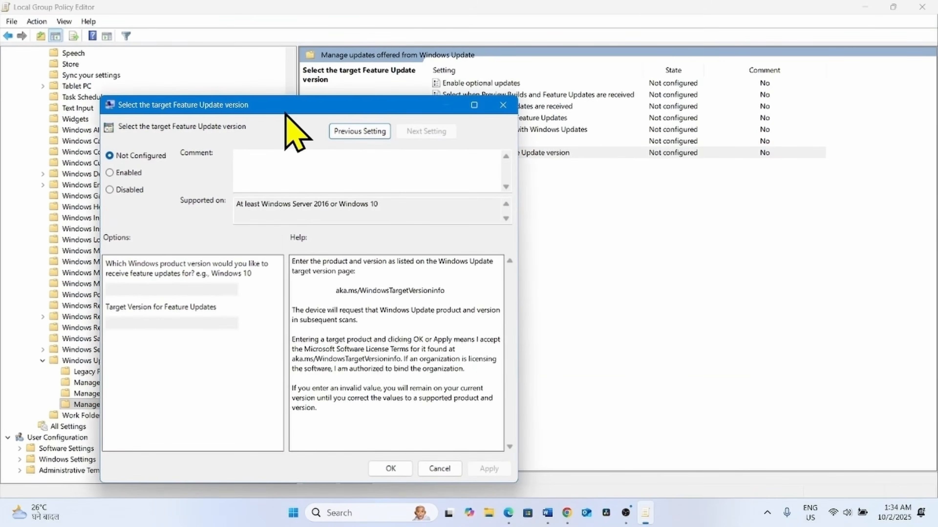
drag(285, 112, 475, 76)
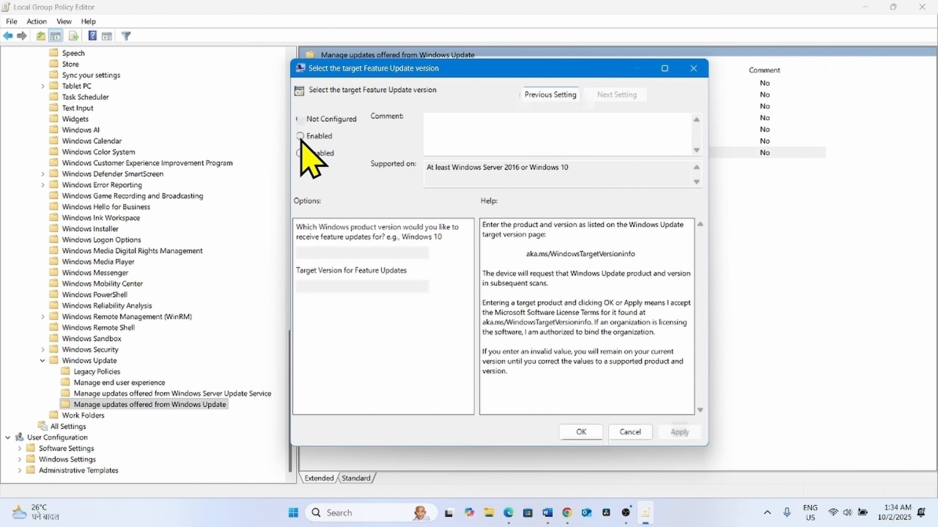
click(300, 136)
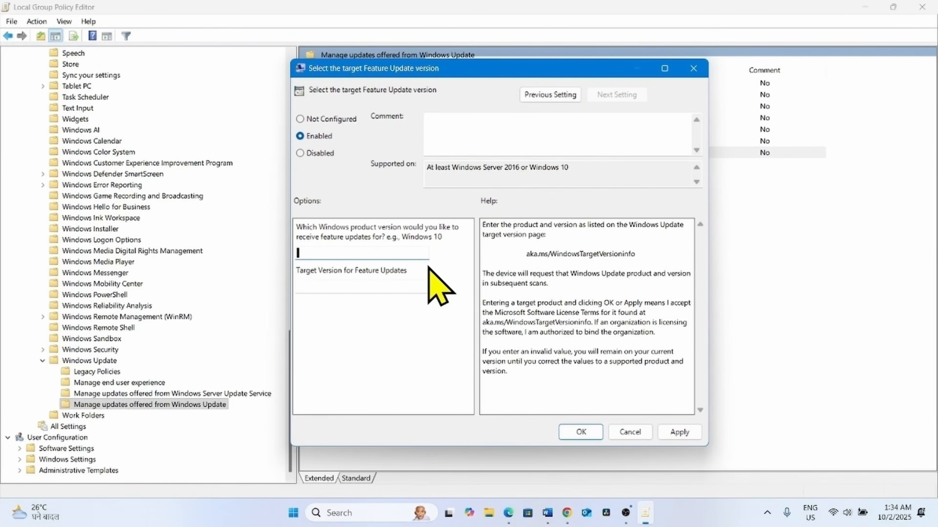
- Set the product version to Windows 11 and the target version to 25H2, apply the policy and close the Local Group Policy Editor
text(W)
text(indows 11)
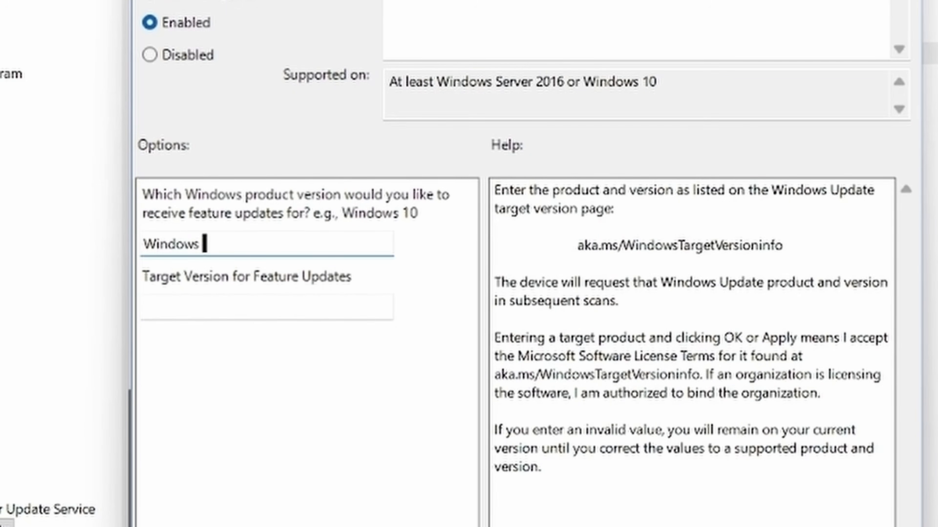
click(157, 298)
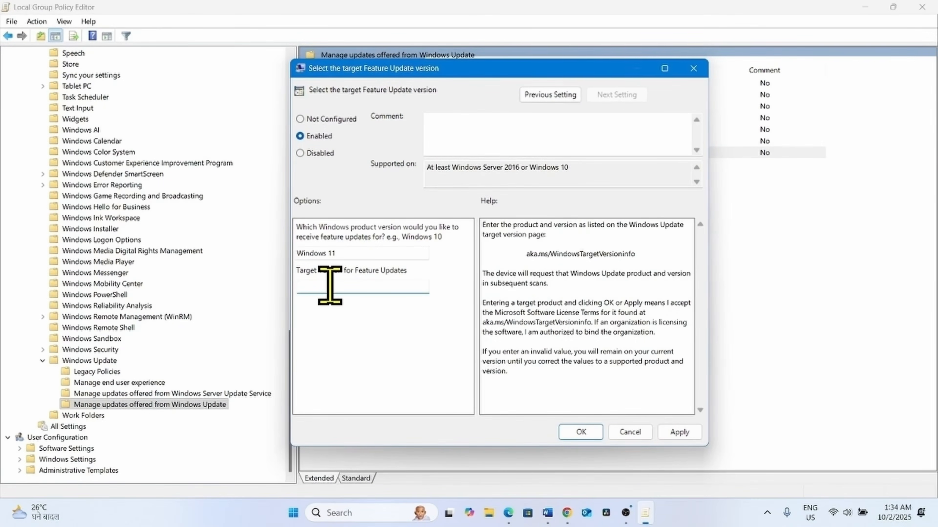
text(2)
text(5H2)
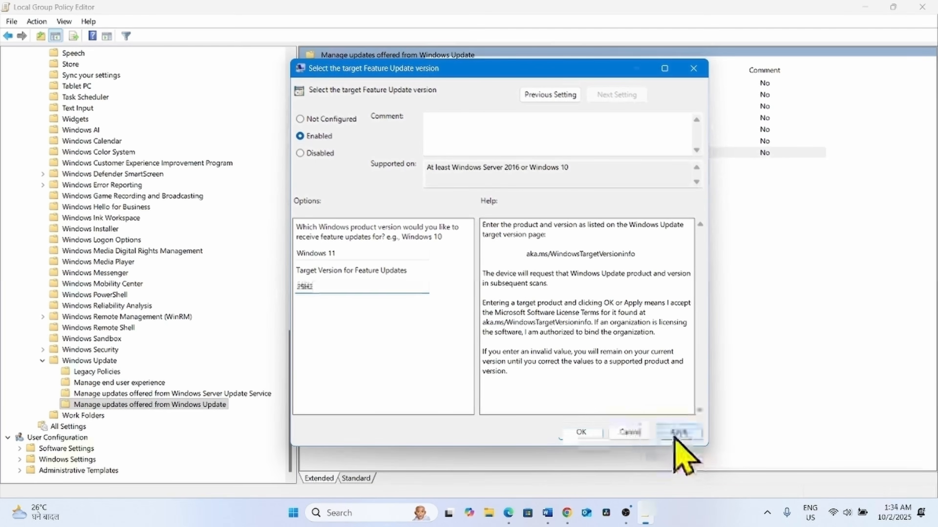
click(678, 433)
click(580, 432)
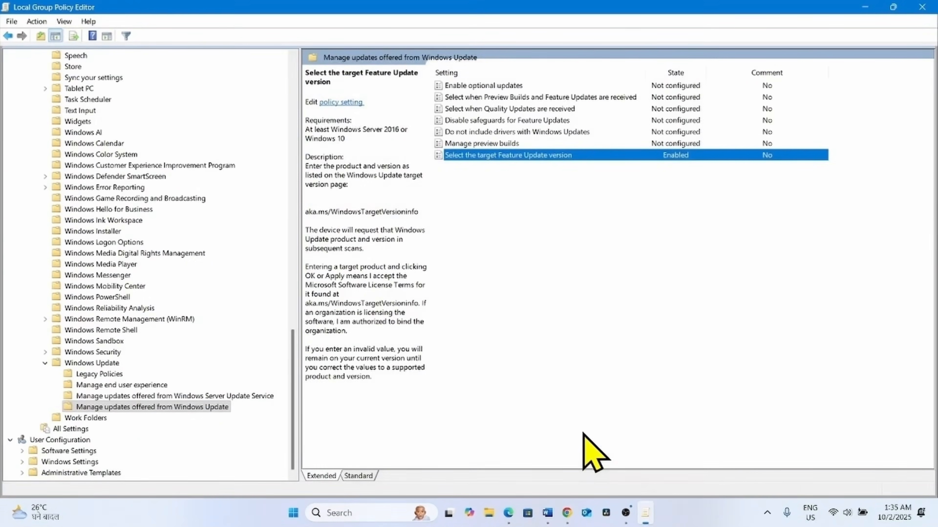
click(920, 8)
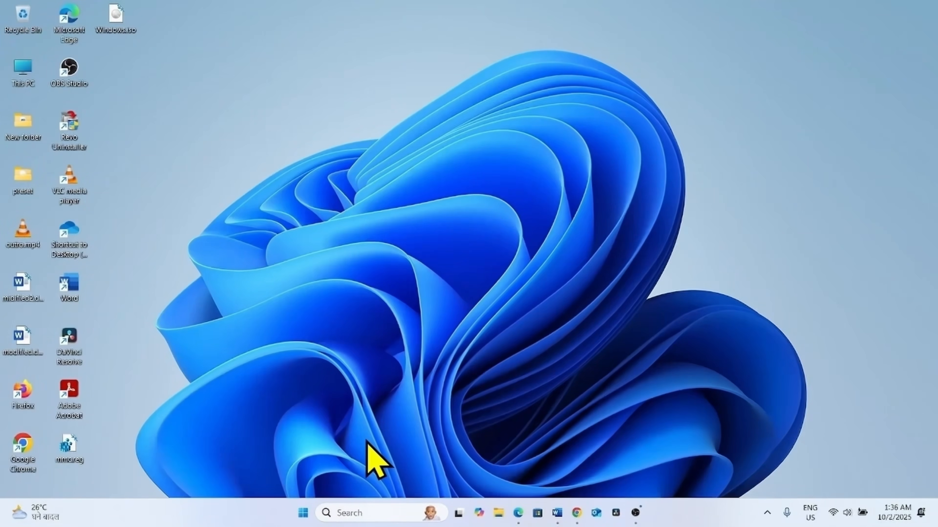
- Search Windows for regedit, open the Registry Editor and allow it to make changes to the device
click(359, 512)
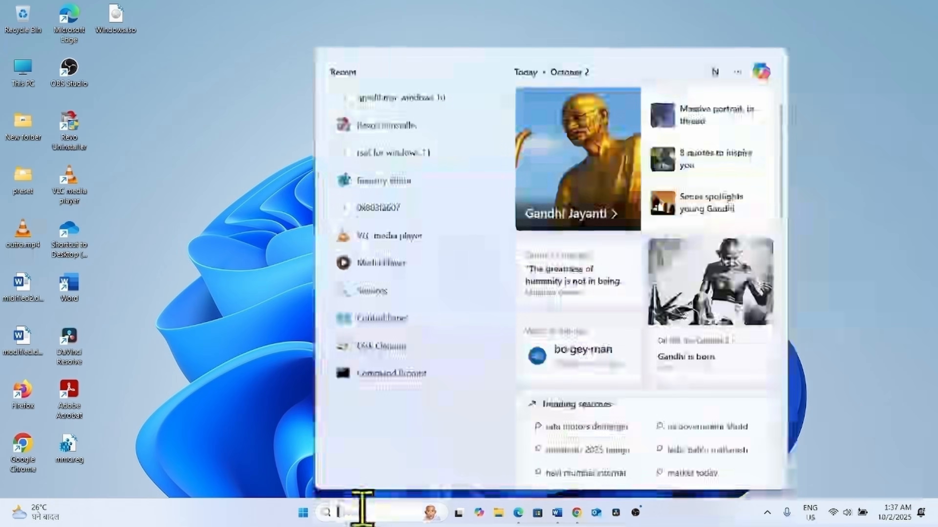
text(regedit)
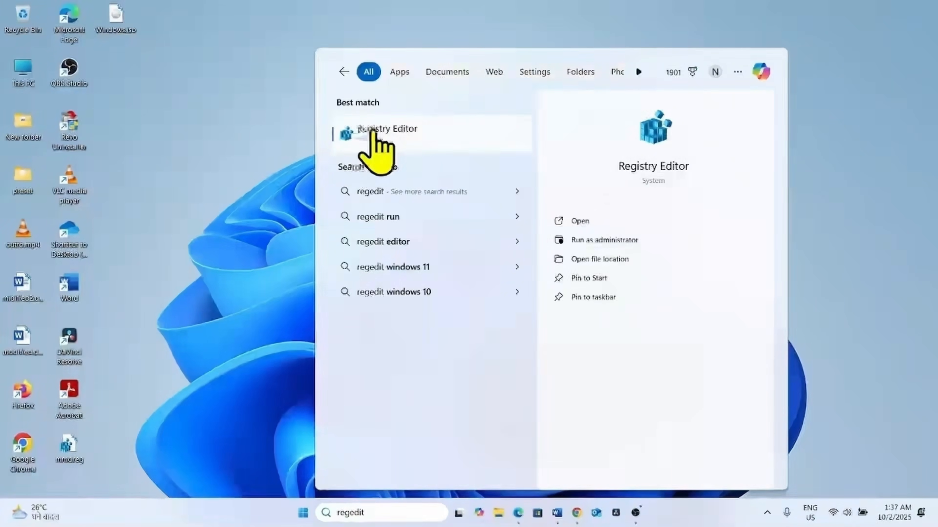
click(373, 132)
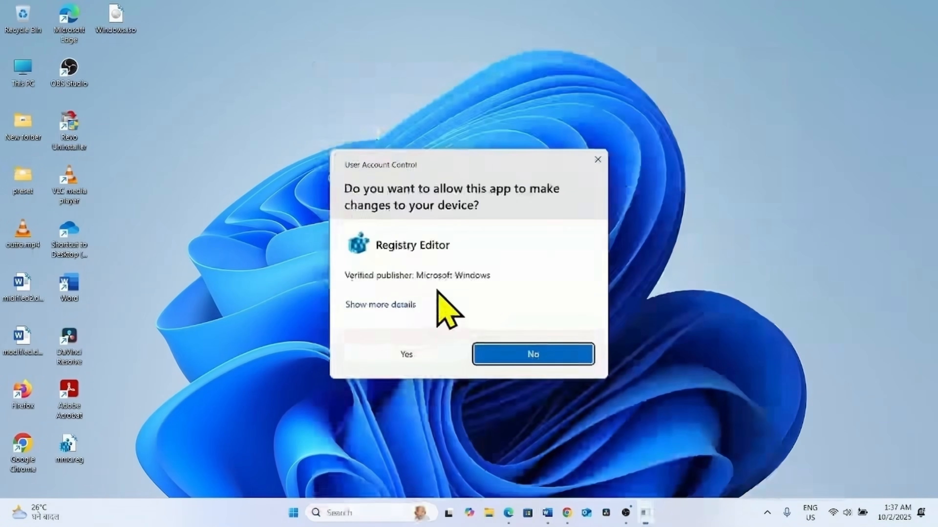
click(406, 354)
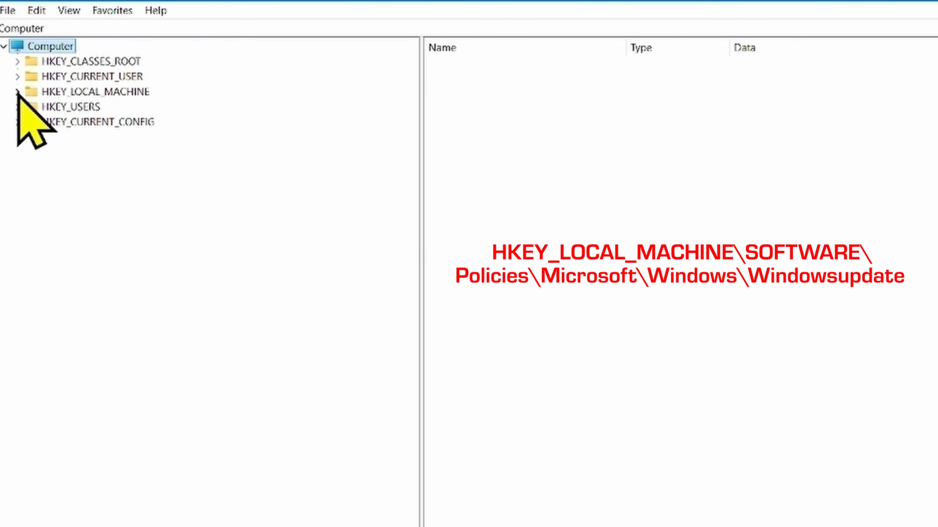
- Select the registry key HKEY_LOCAL_MACHINE\SOFTWARE\Policies\Microsoft\Windows\WindowsUpdate
click(18, 91)
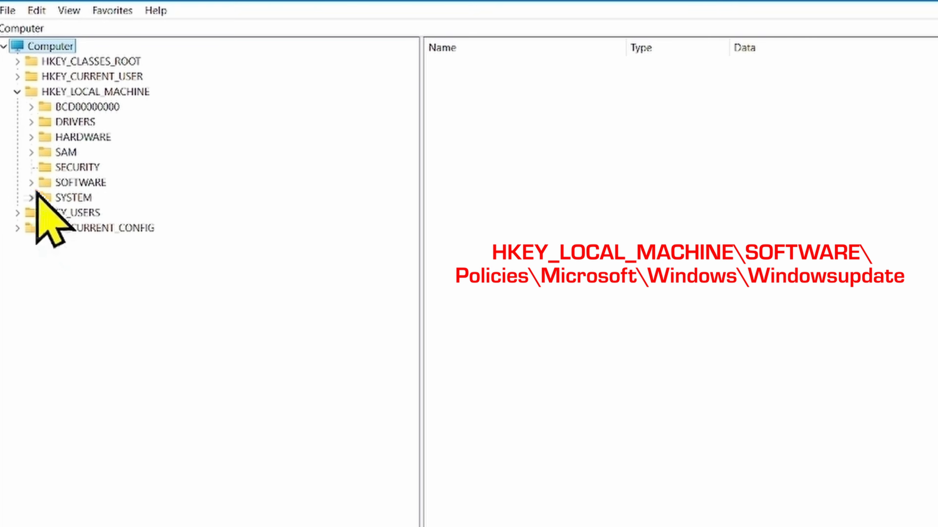
click(32, 184)
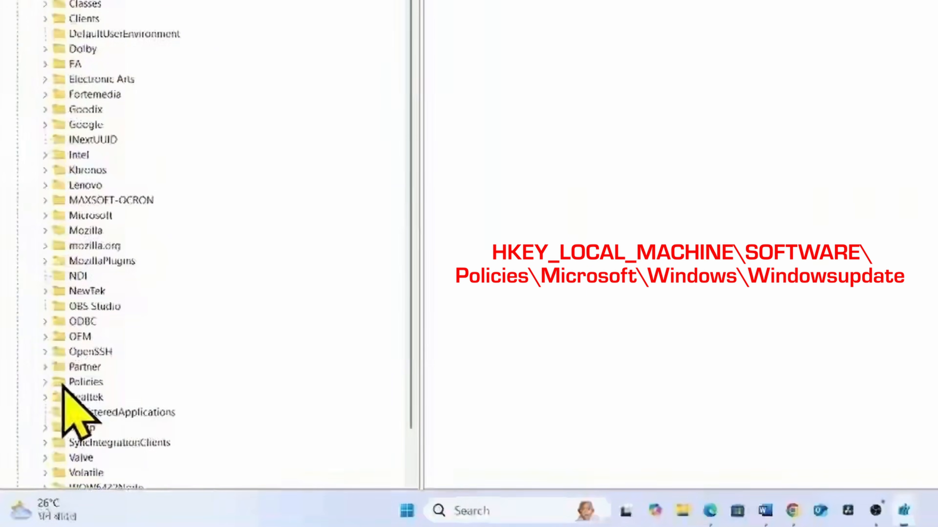
double_click(93, 385)
scroll(236, 370, down, 3)
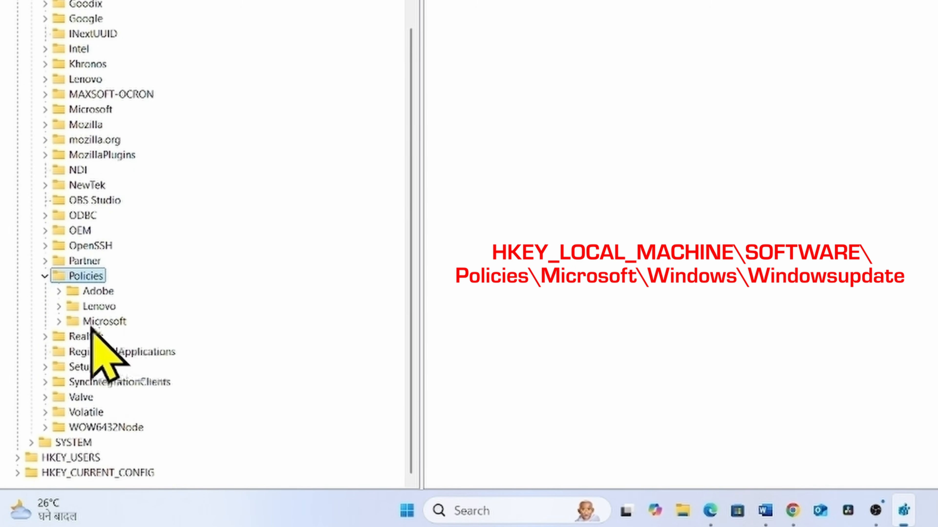
click(59, 322)
scroll(144, 331, down, 3)
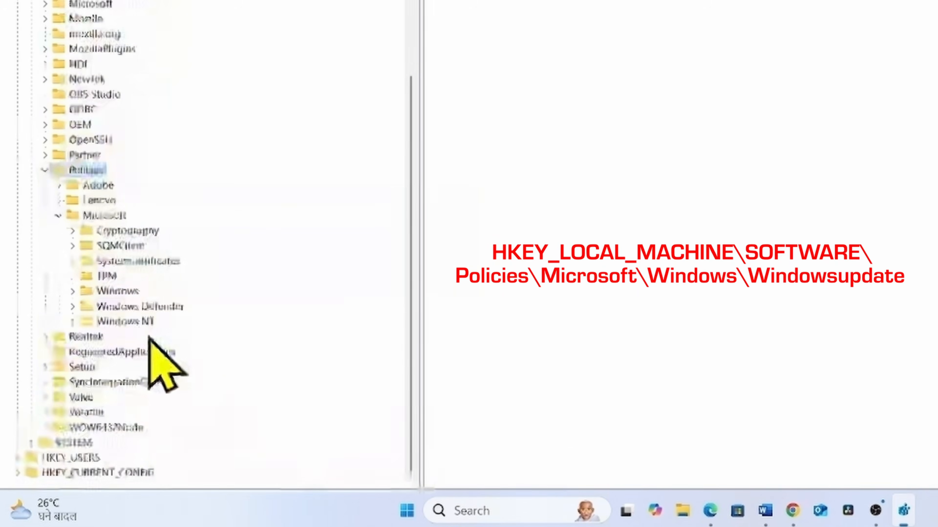
click(72, 291)
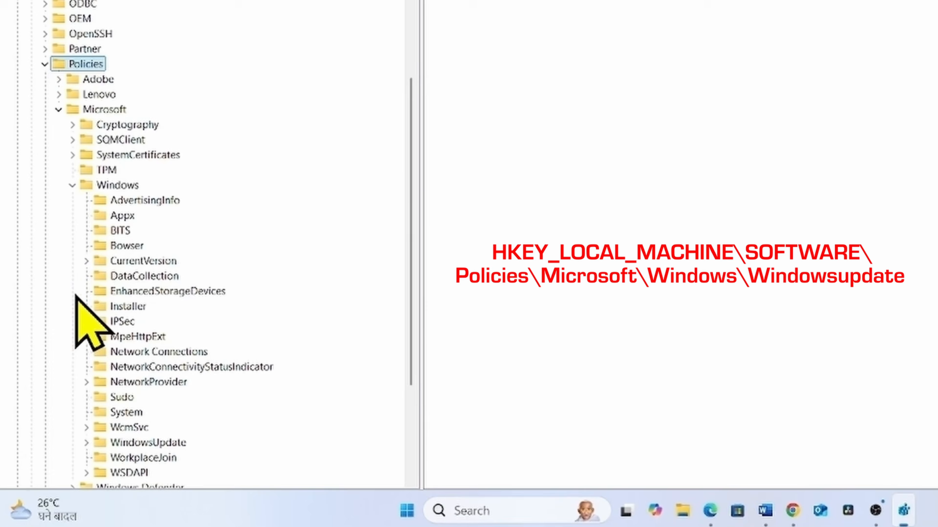
scroll(135, 260, down, 4)
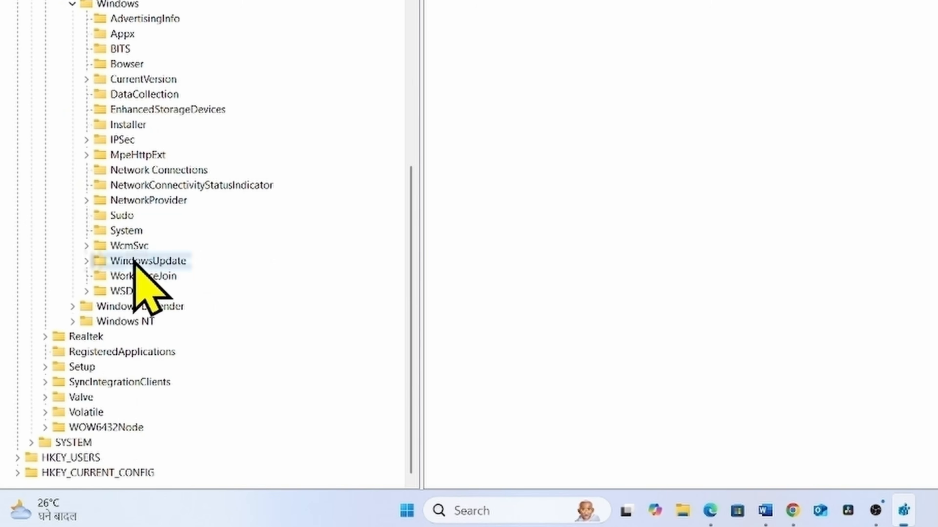
click(133, 261)
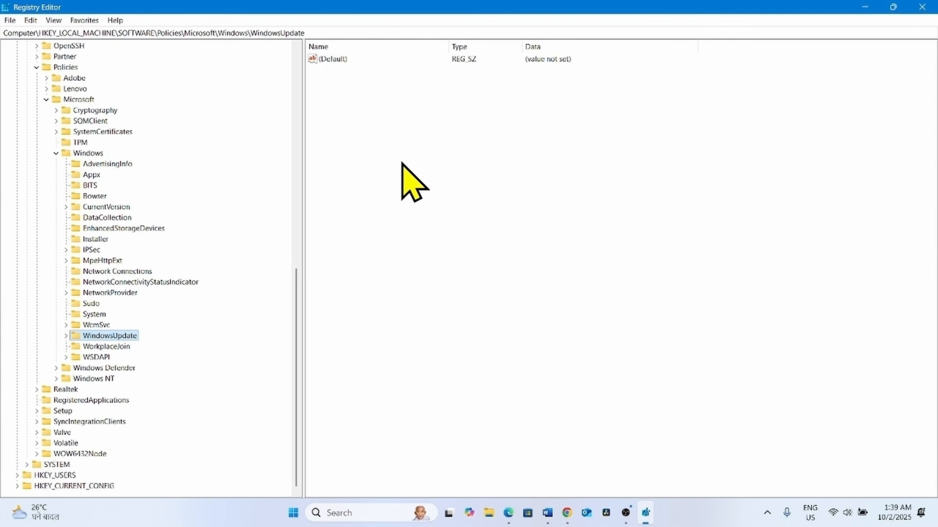
- Create a new string value named ProductVersion in the WindowsUpdate key
click(437, 139)
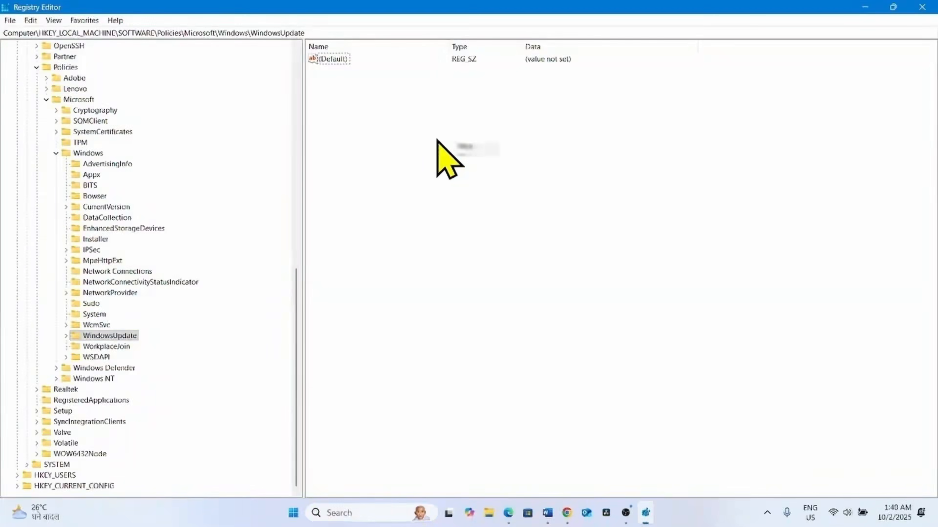
mouse_move(478, 147)
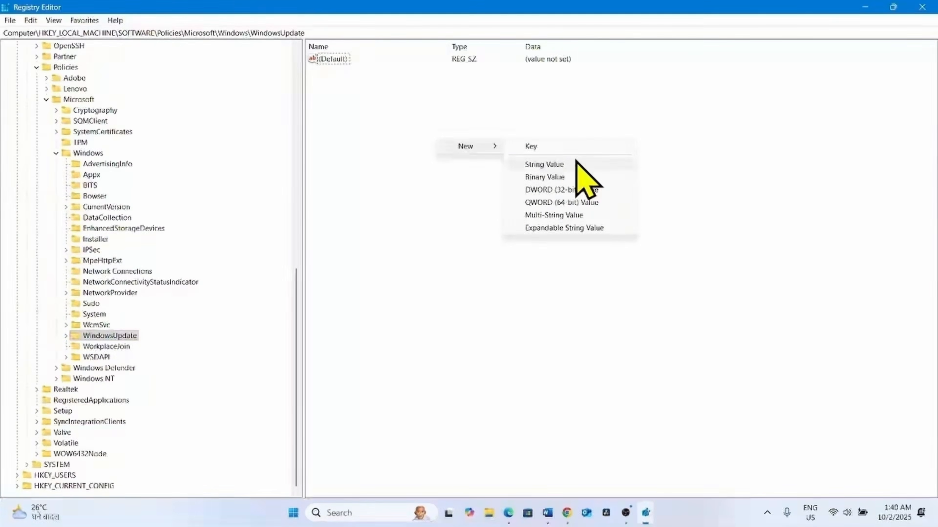
click(561, 164)
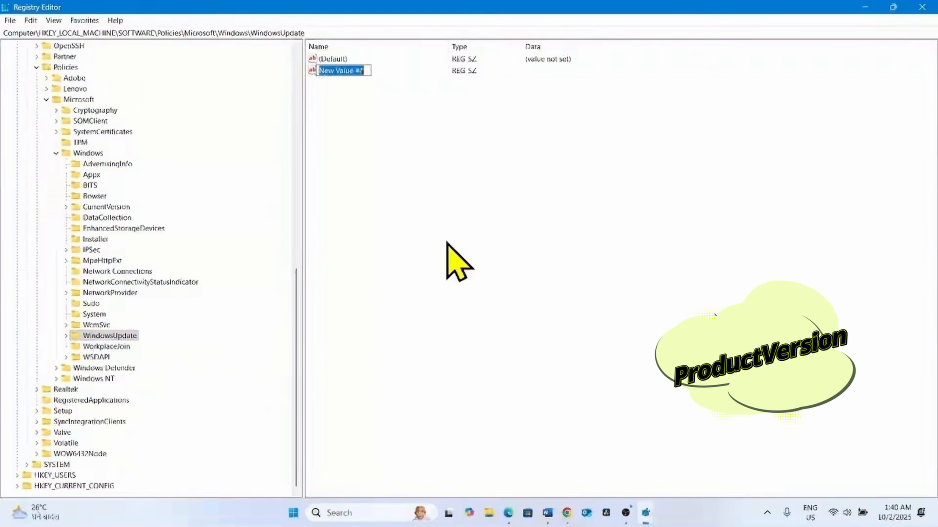
text(Produ)
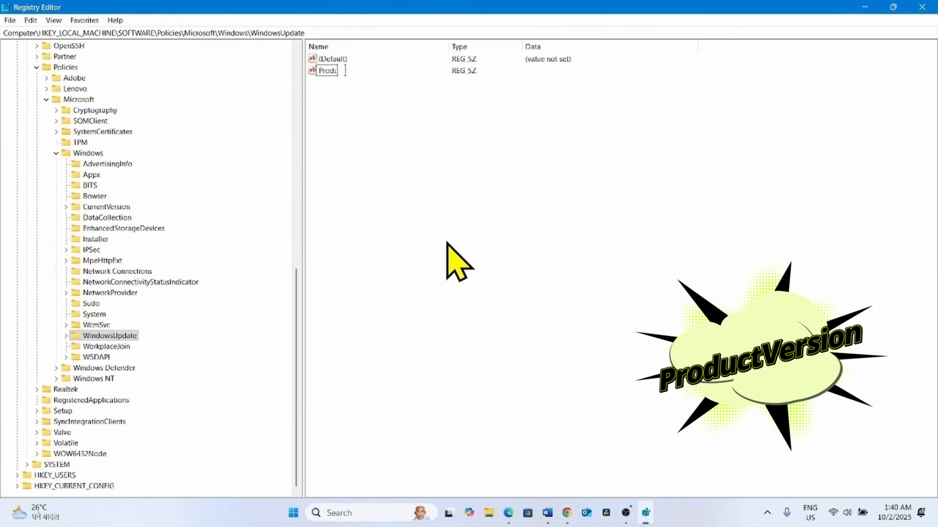
text(ctVersion)
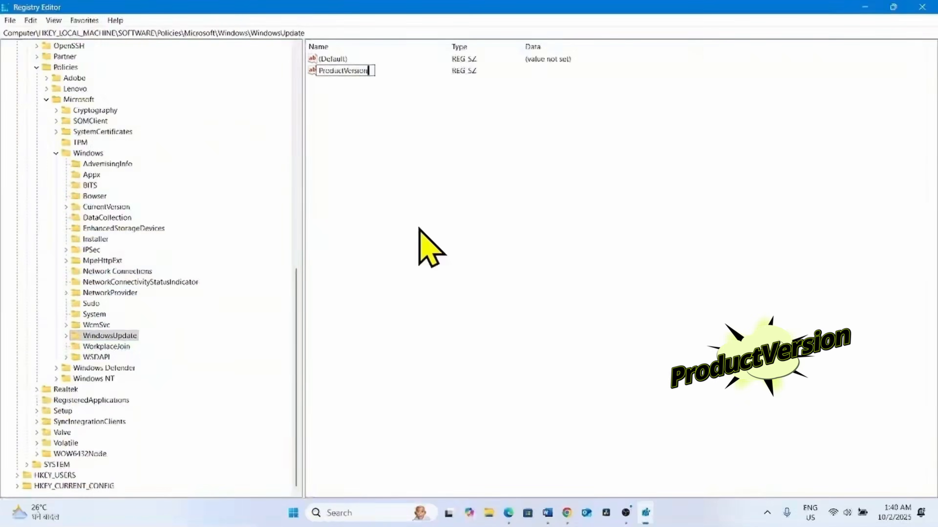
key(Return)
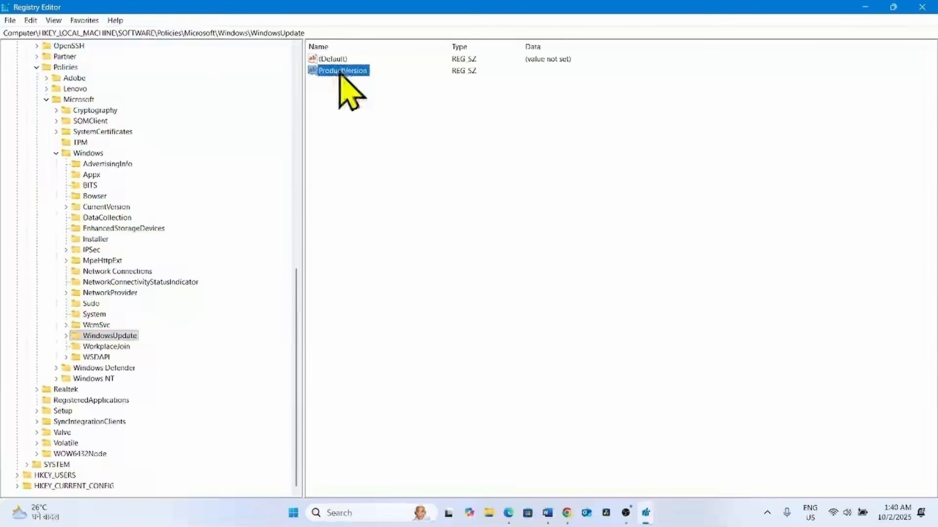
- Set the value data of ProductVersion to Windows 11
double_click(343, 71)
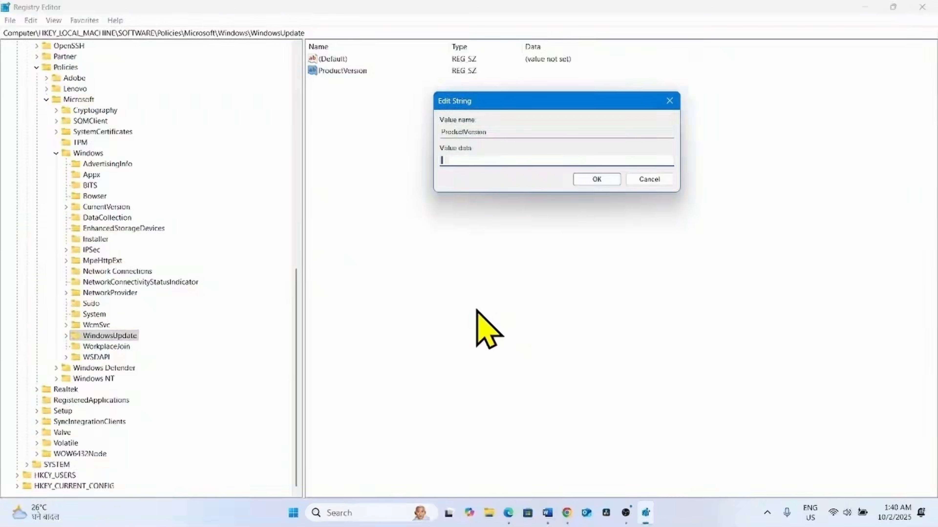
text(Windows 11)
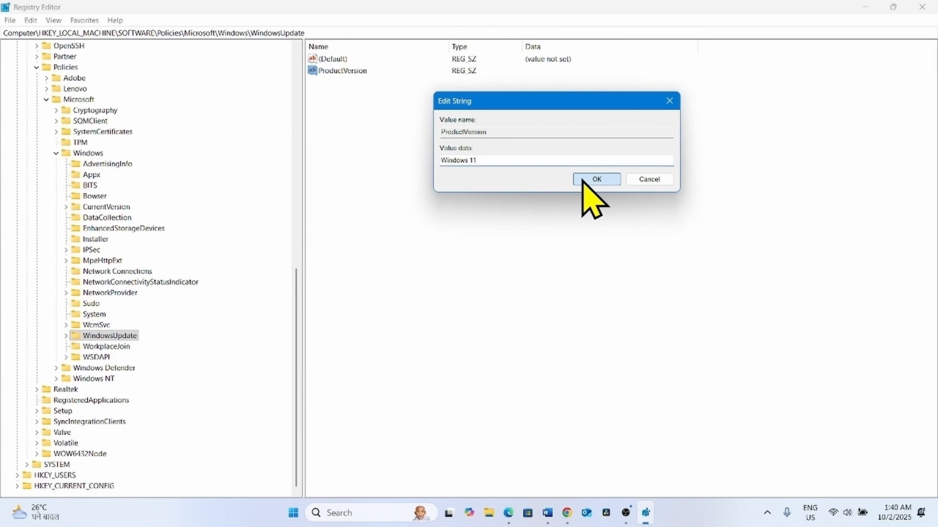
click(597, 179)
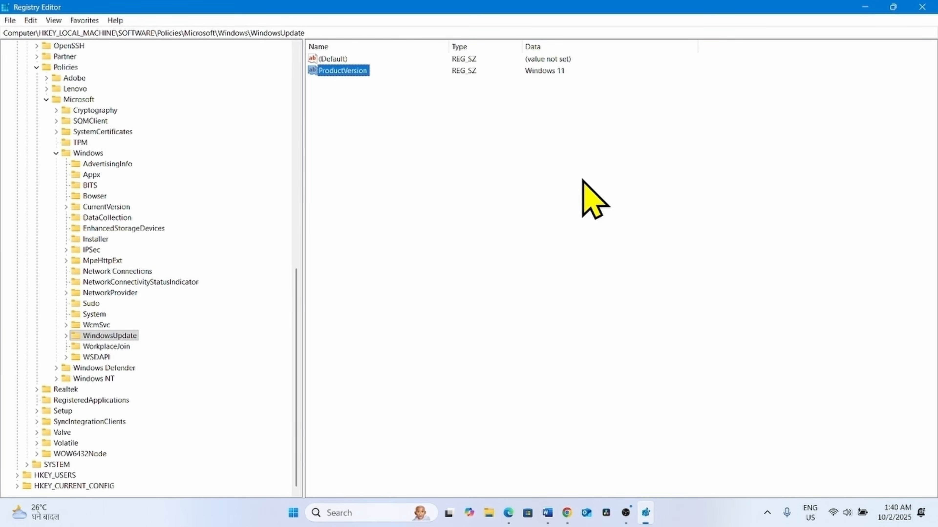
- Add another string value to the WindowsUpdate key and name it TargetReleaseVersionInfo
right_click(348, 105)
mouse_move(380, 111)
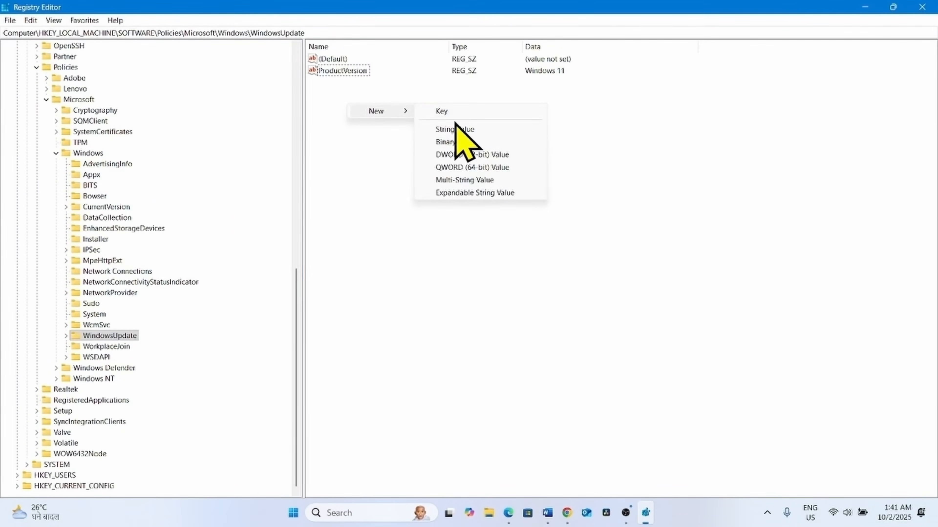
click(455, 129)
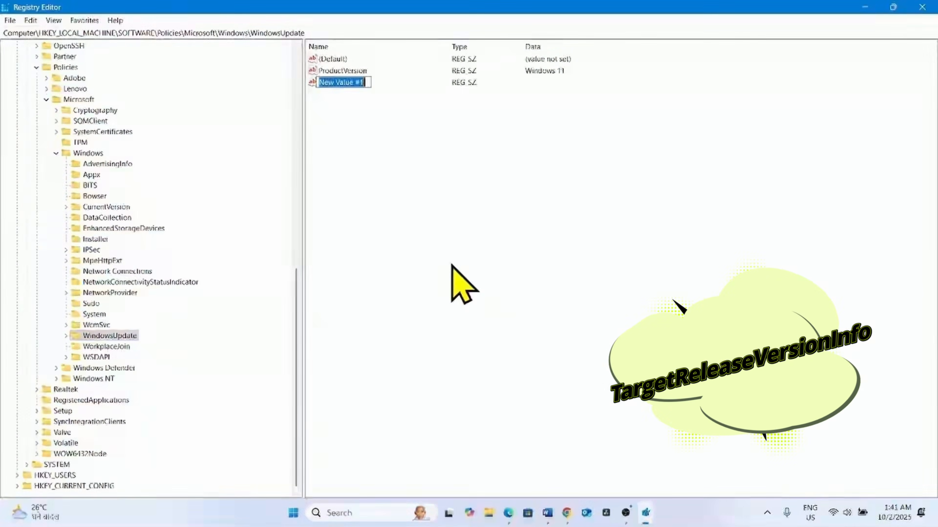
text(Targ)
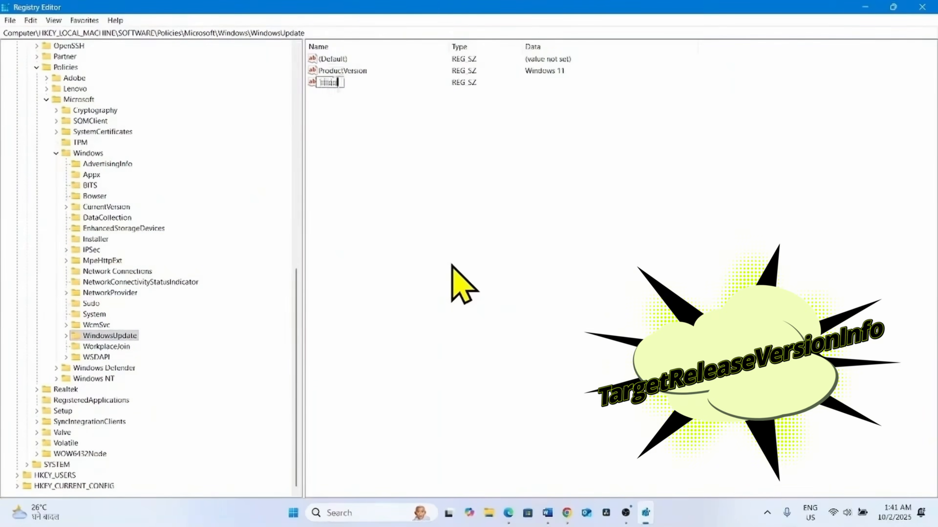
text(etReleaseVer)
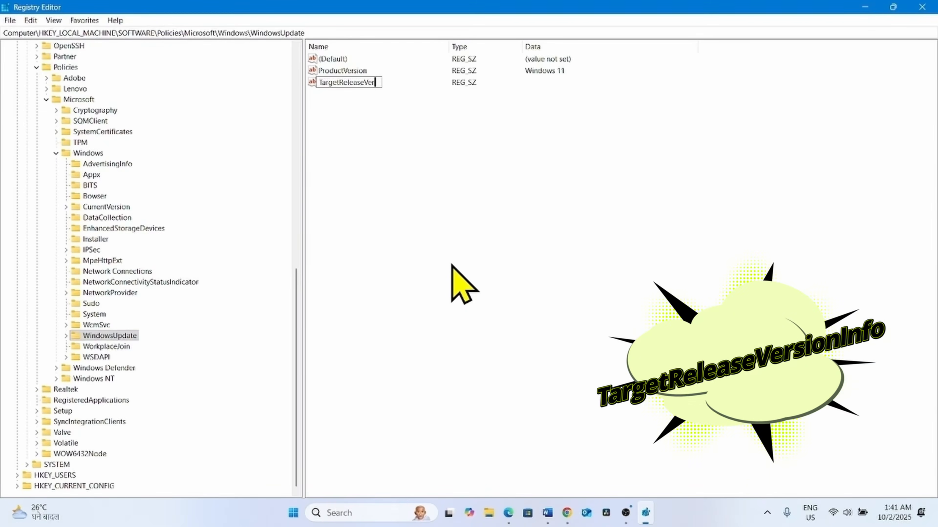
text(sionInfo)
key(Return)
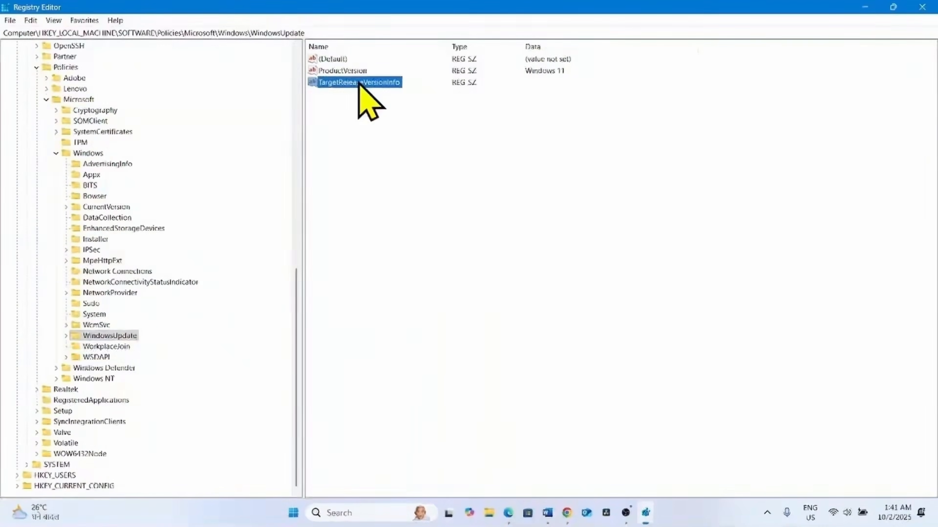
- Modify TargetReleaseVersionInfo so that its value data is 25H2
right_click(360, 83)
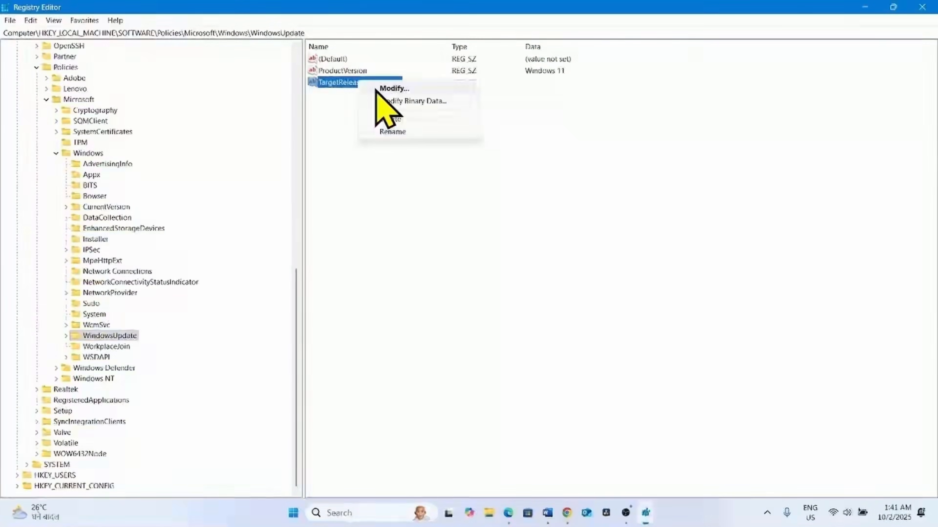
click(374, 88)
drag(87, 55, 528, 162)
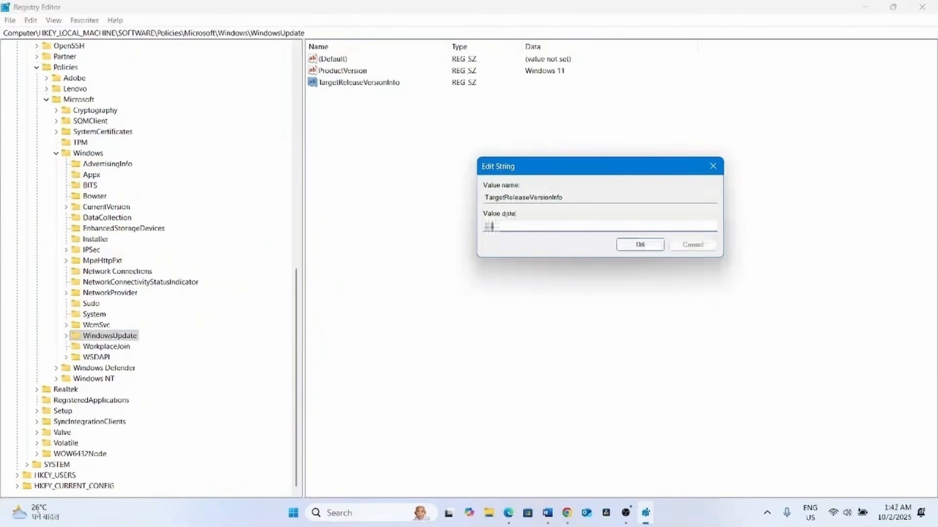
click(628, 245)
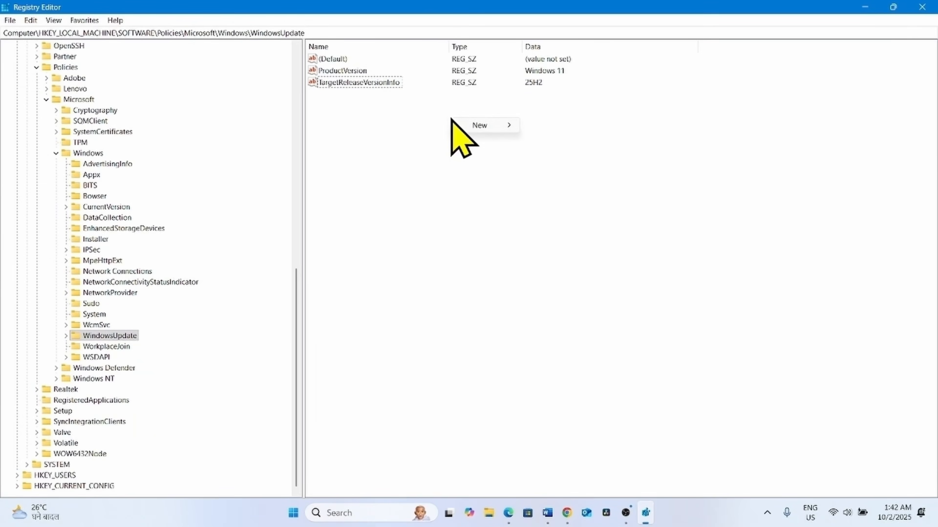
- Create a DWORD (32-bit) value named TargetReleaseVersion in the WindowsUpdate key
mouse_move(509, 125)
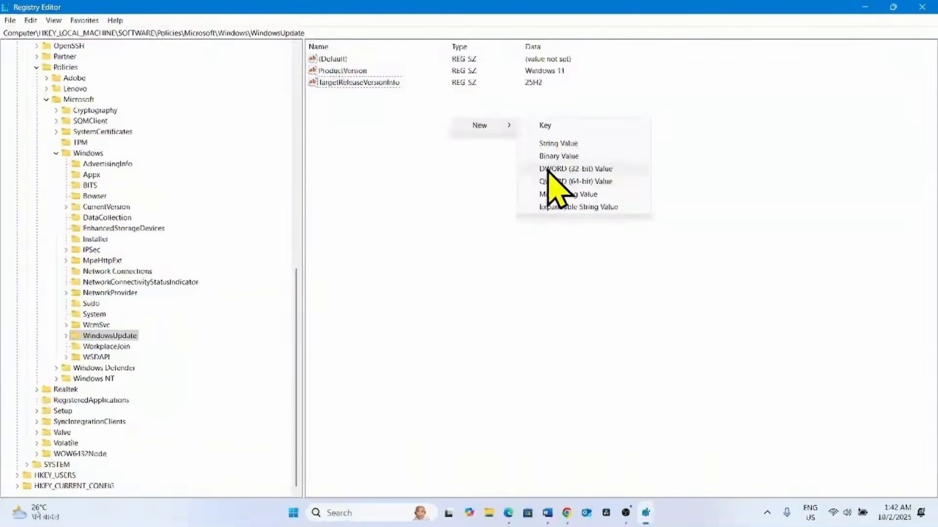
click(547, 171)
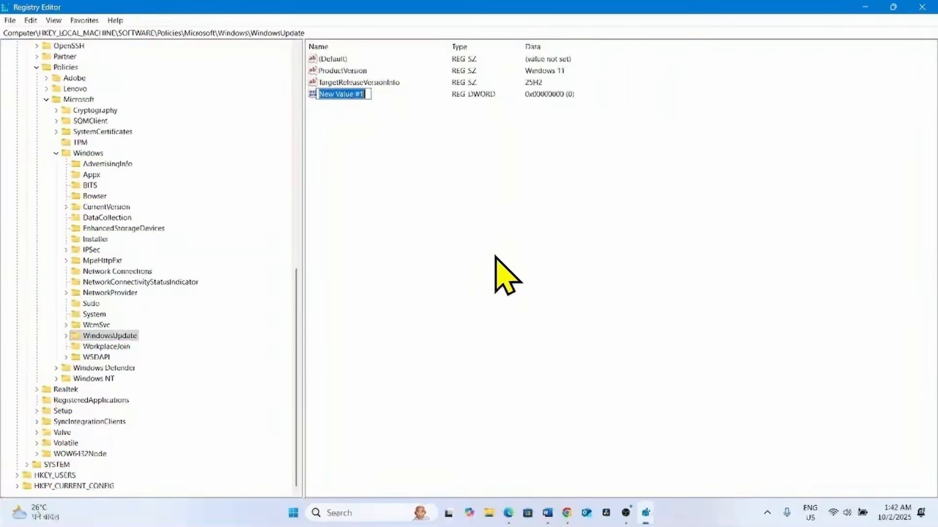
text(T)
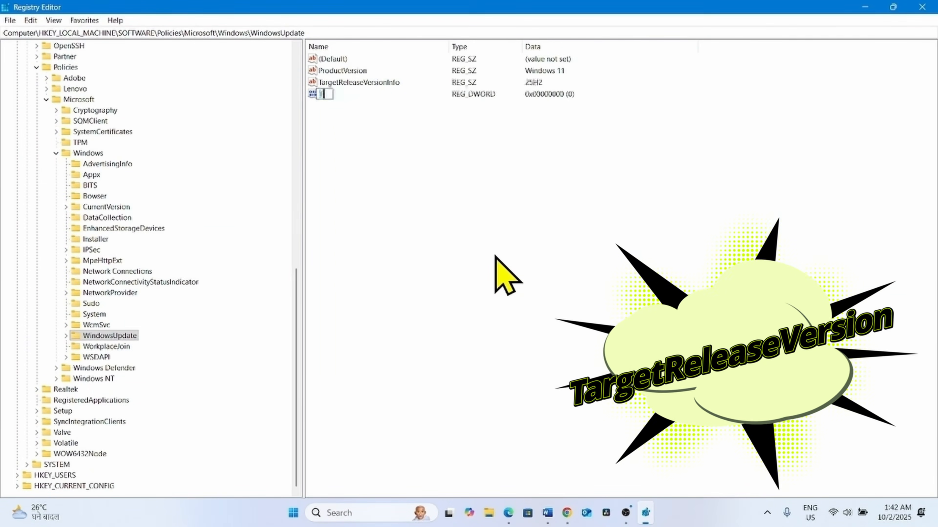
text(argetRelease)
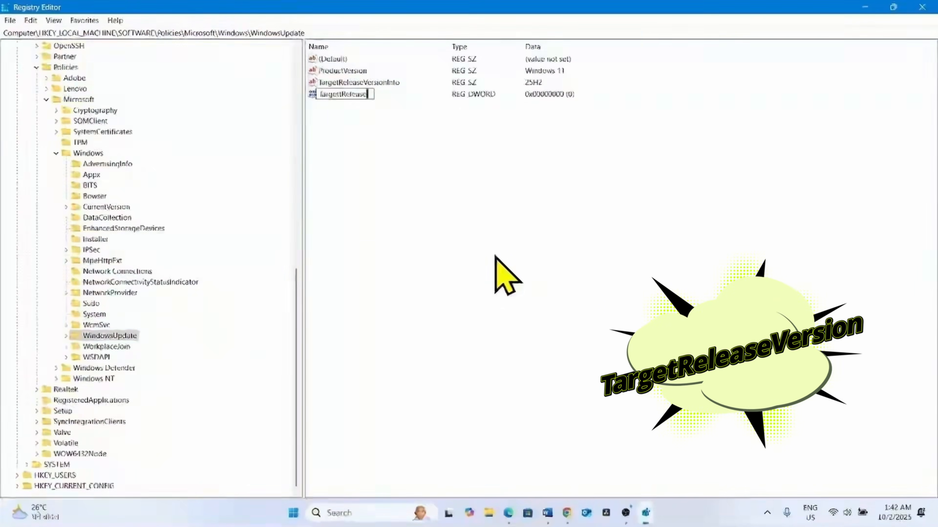
text(Version)
key(Return)
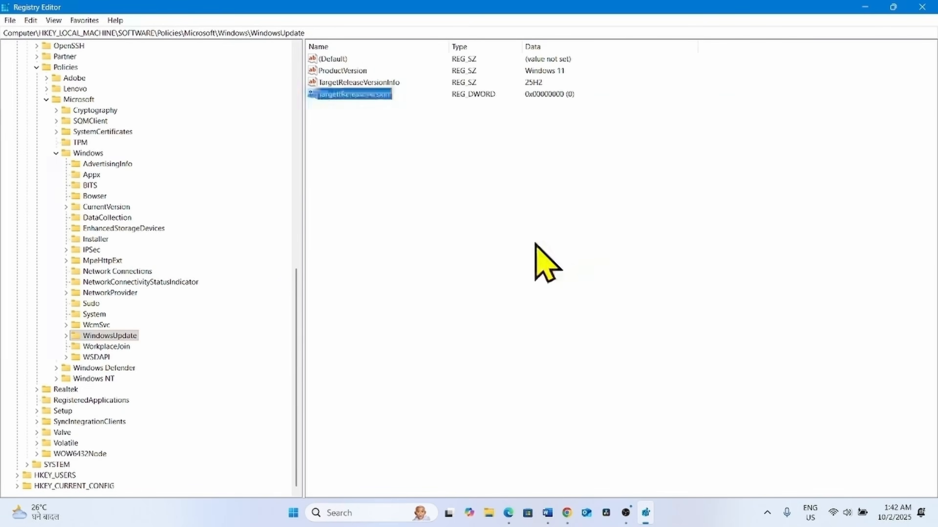
- Set the value data of the TargetReleaseVersion DWORD to 1 and close the Registry Editor
double_click(360, 96)
drag(177, 63, 633, 184)
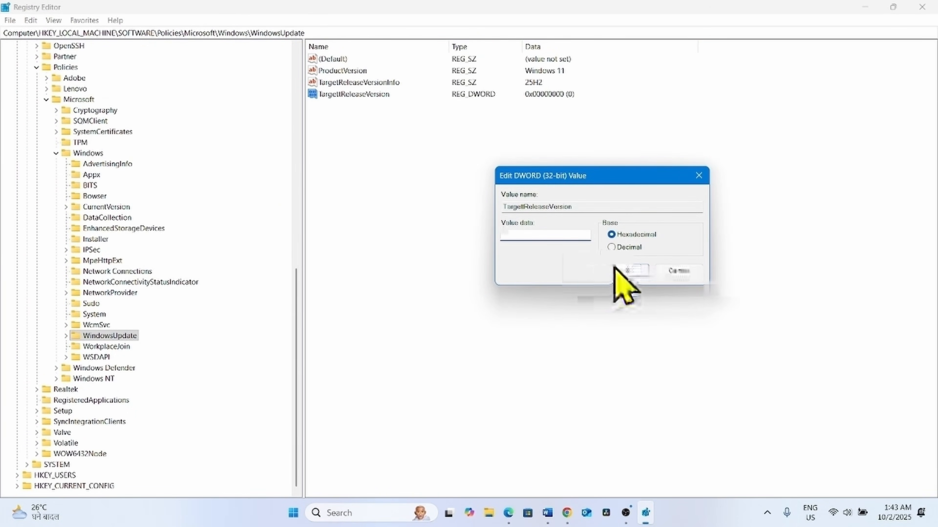
click(624, 270)
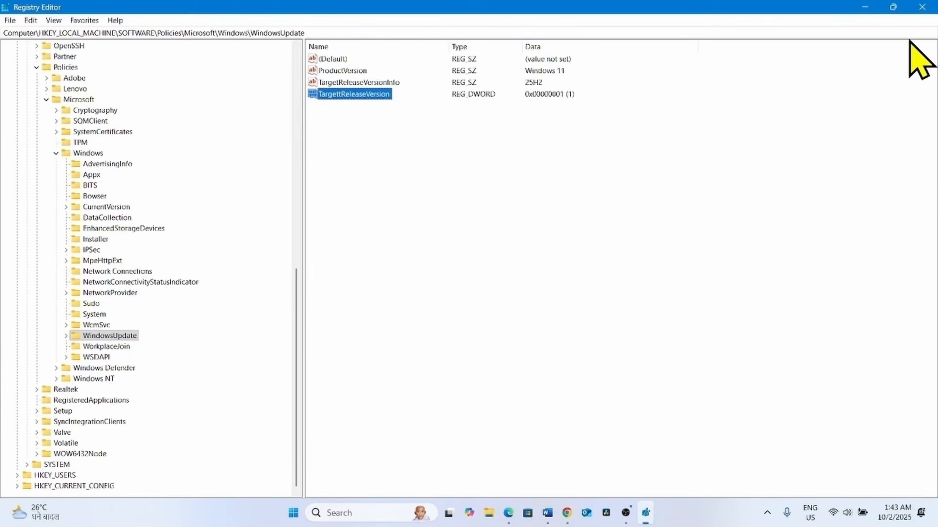
click(924, 6)
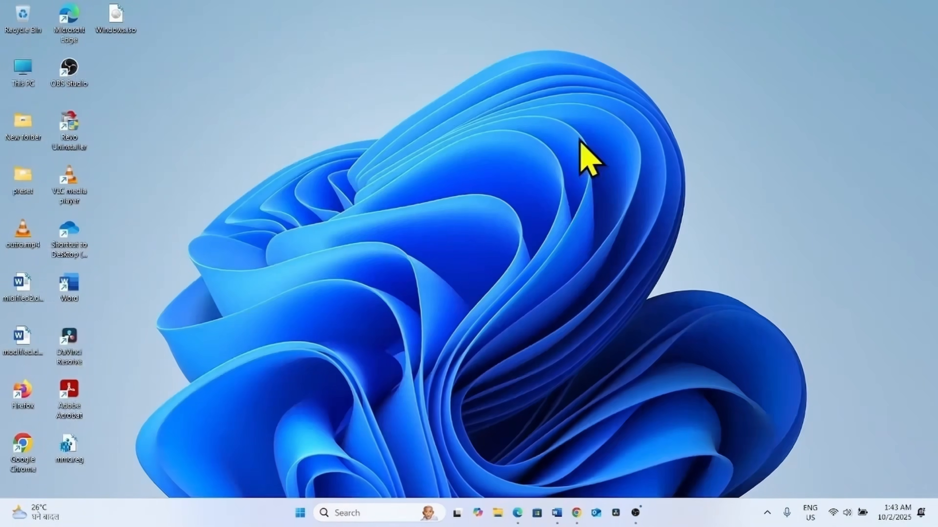
click(303, 515)
click(620, 472)
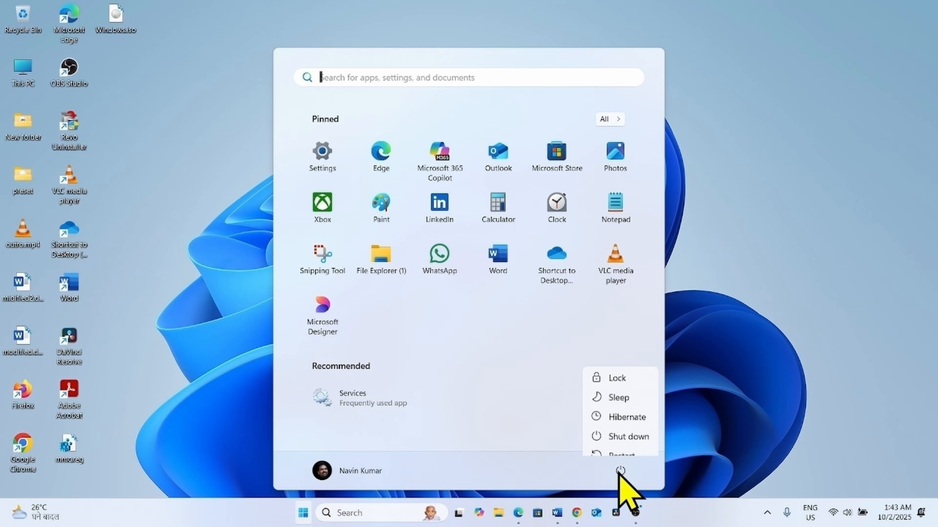
click(805, 384)
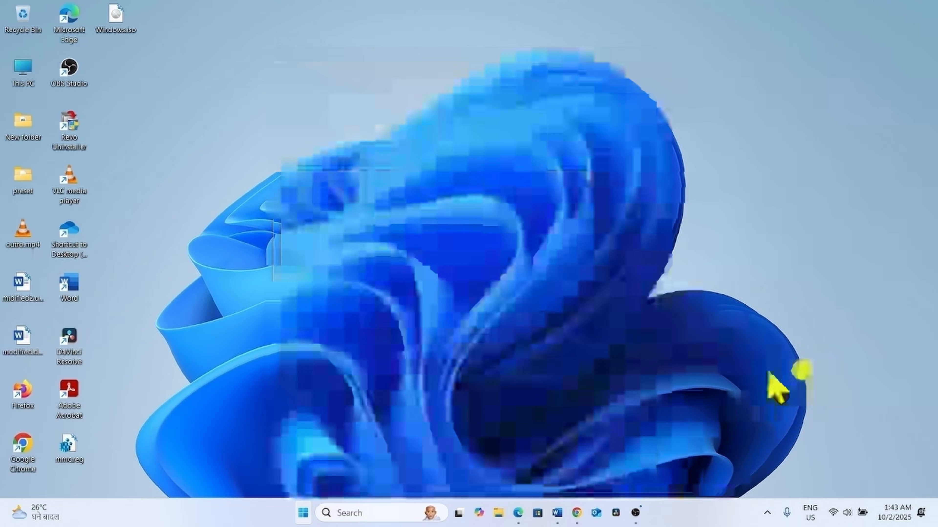
- Open Windows Settings and go to the Windows Update page
click(303, 514)
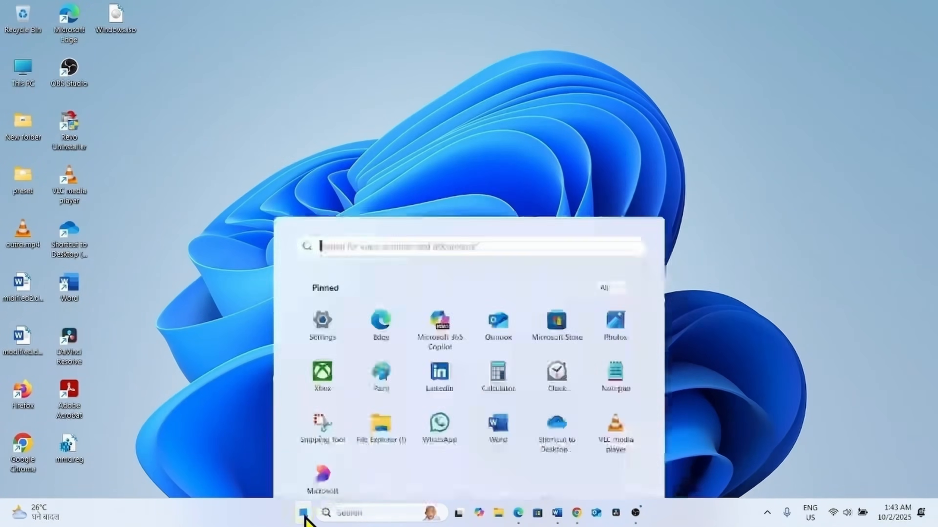
click(321, 151)
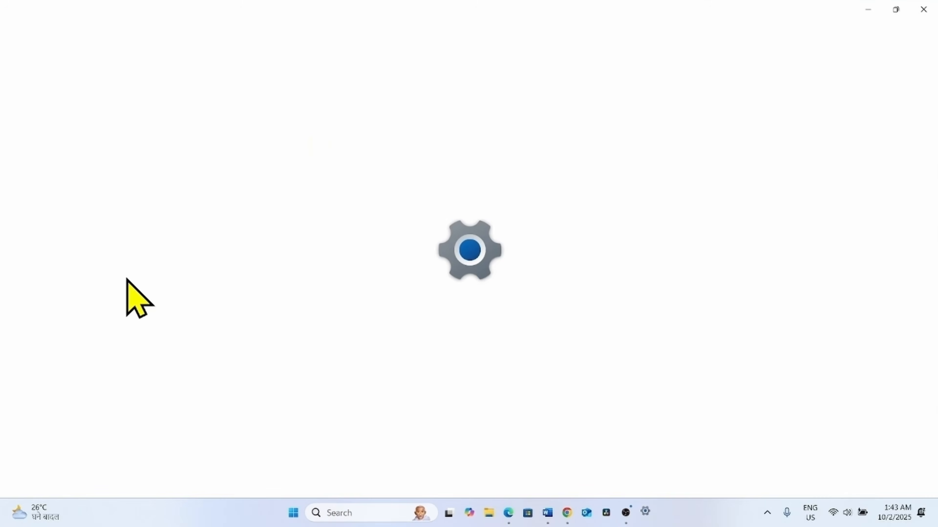
click(63, 366)
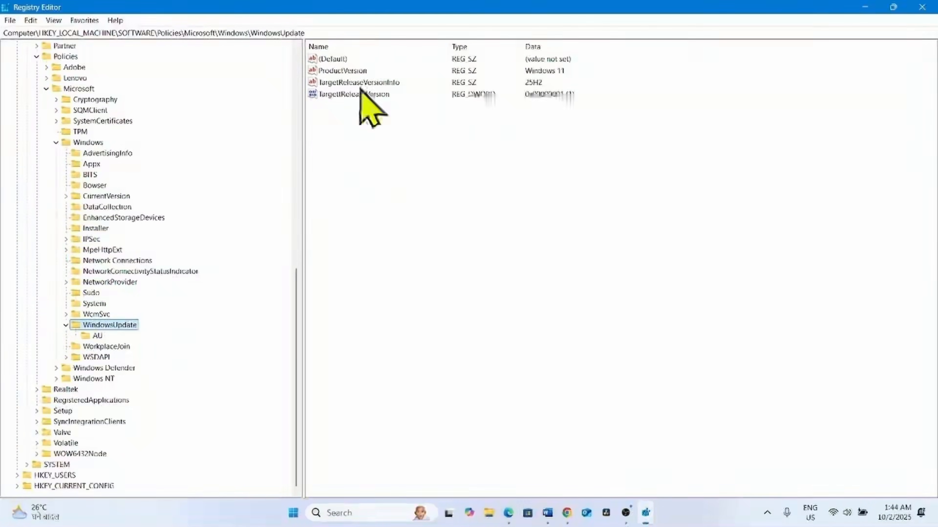
- Review the ProductVersion, TargetReleaseVersionInfo and TargetReleaseVersion values in the WindowsUpdate key, and close the Registry Editor
click(350, 72)
click(357, 85)
click(355, 96)
click(925, 10)
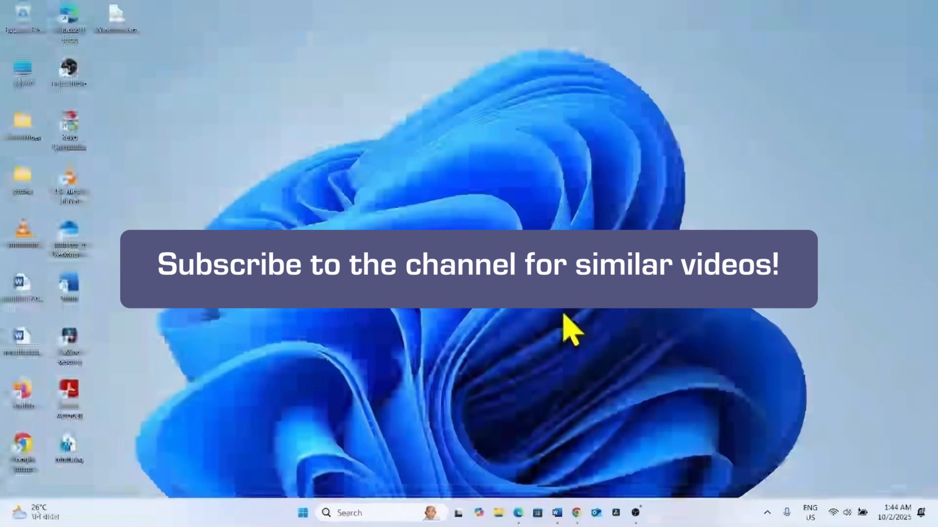